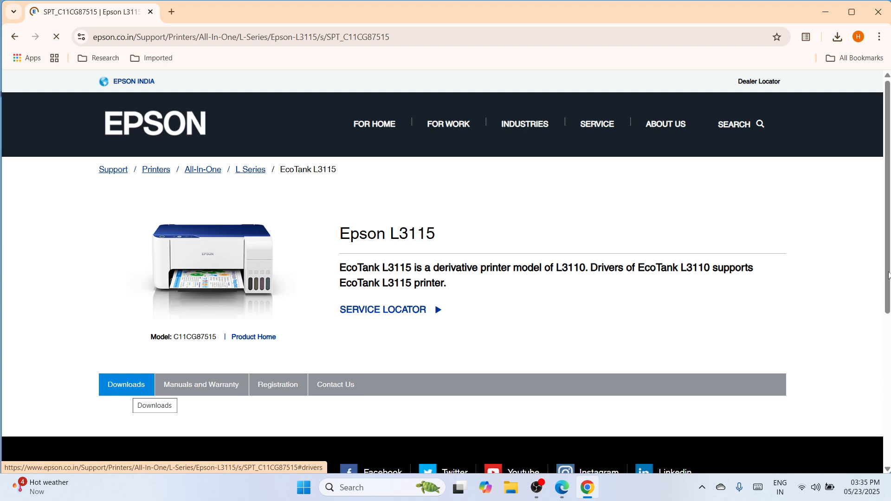
# - Filter the Epson L3115 support page downloads by the Windows 10 64-bit operating system
pyautogui.moveTo(887, 276); pyautogui.dragTo(887, 335)
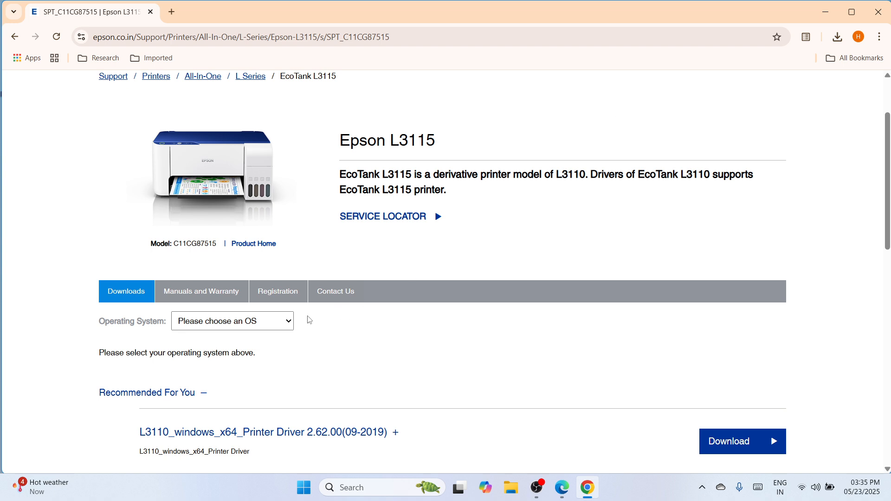
pyautogui.click(289, 323)
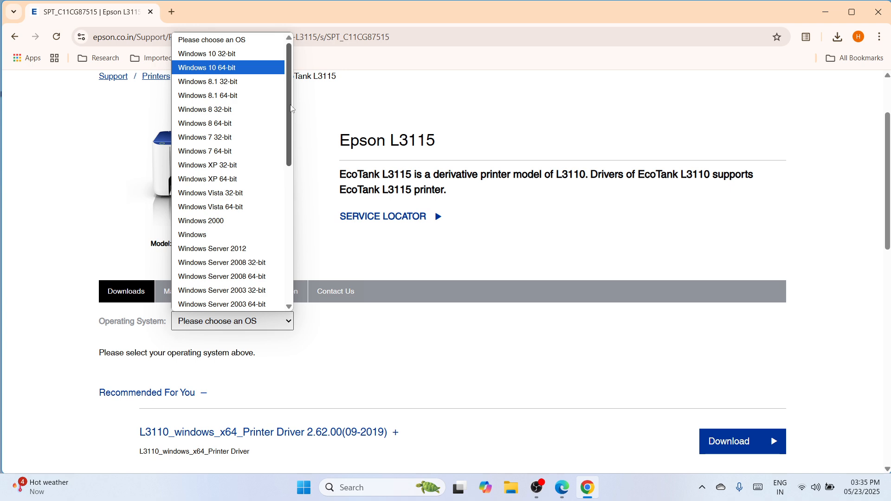
pyautogui.click(228, 69)
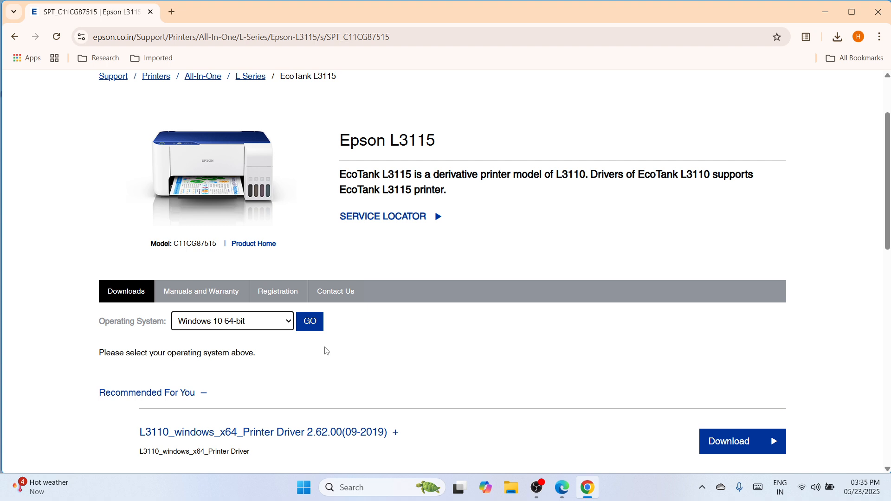
pyautogui.click(317, 330)
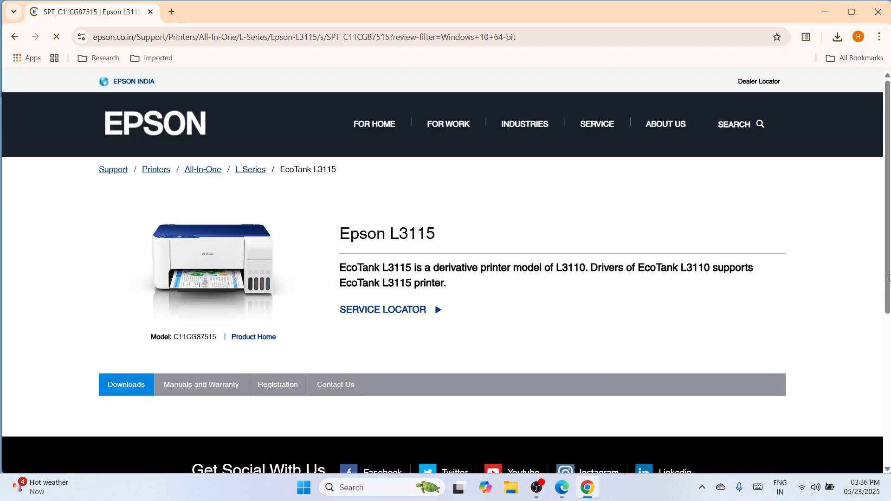
# - Open the download page for L3110_windows_x64_Printer Driver 2.62.00(09-2019) from the recommended downloads
pyautogui.moveTo(888, 309); pyautogui.dragTo(889, 323)
pyautogui.scroll(-3, 524, 341)
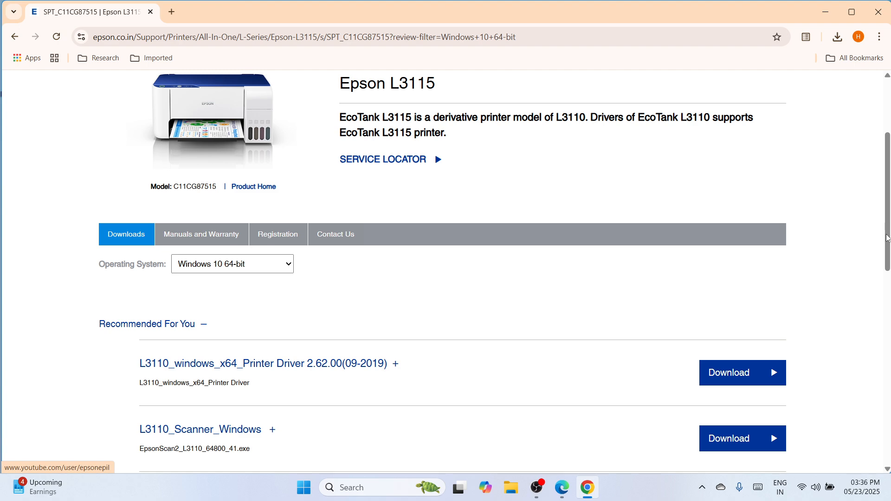
pyautogui.scroll(-4, 886, 237)
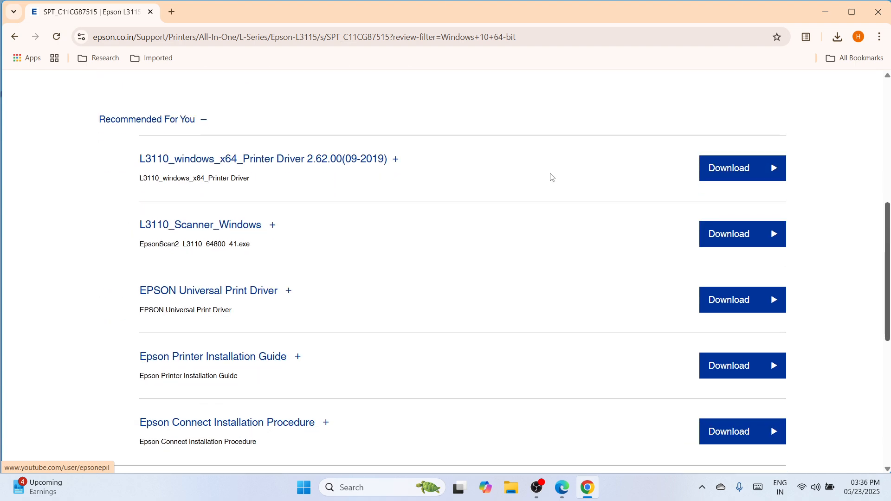
pyautogui.click(741, 170)
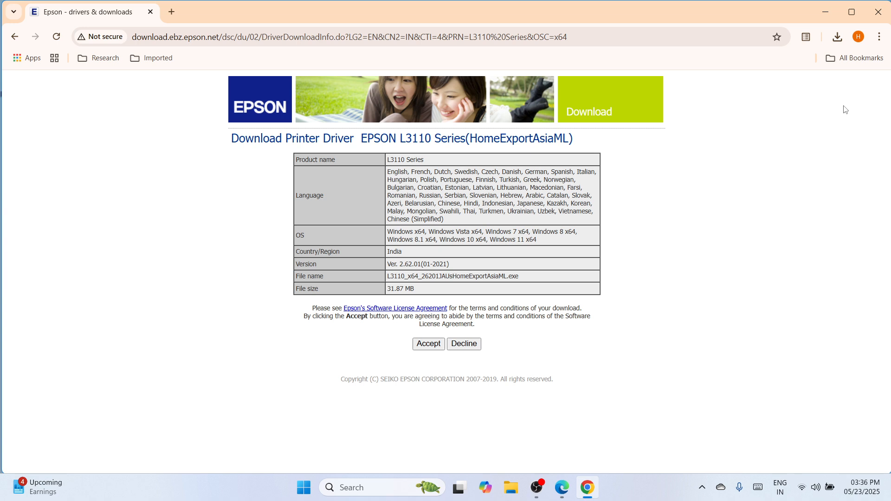
# - Show the downloaded L3110_x64_26201JAUsHomeExportAsiaML installer in its folder and cut it for moving
pyautogui.click(836, 42)
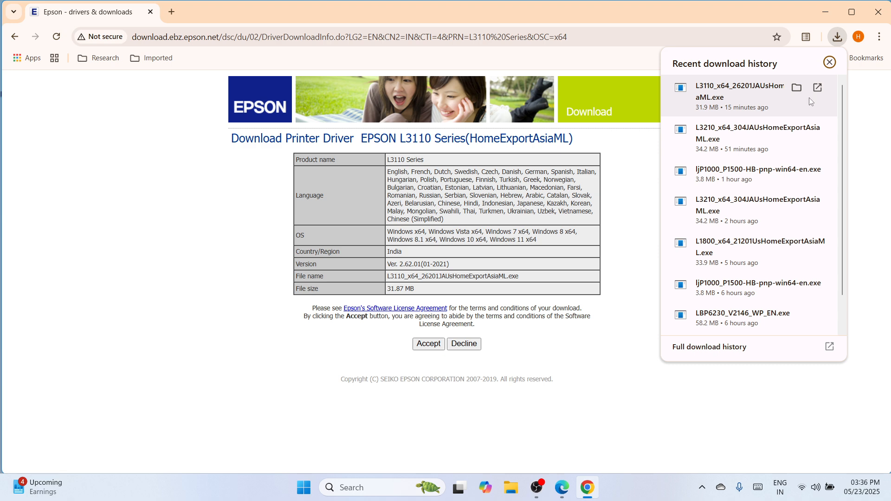
pyautogui.click(798, 88)
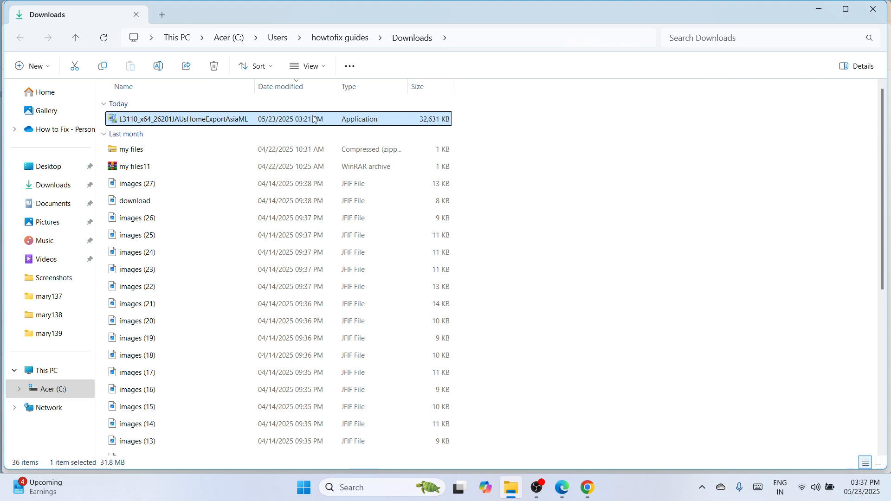
pyautogui.rightClick(314, 119)
pyautogui.click(326, 132)
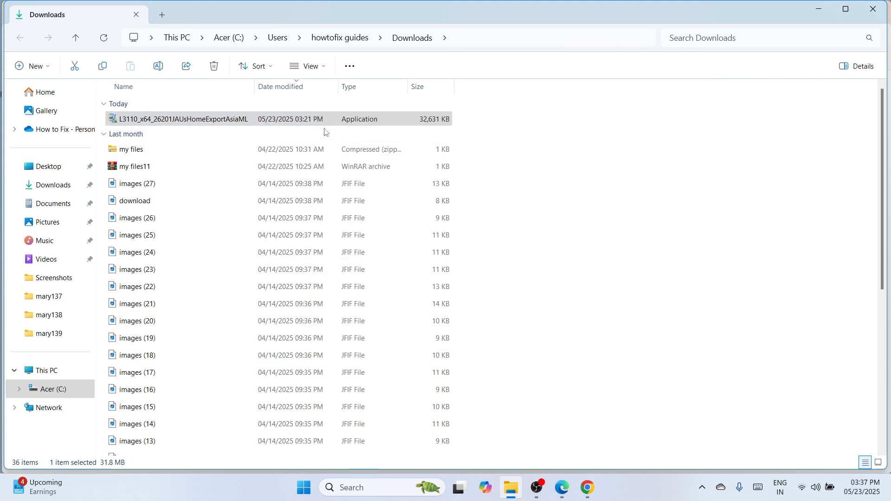
# - Close the Downloads folder and the browser, then paste the L3110 installer onto an empty area of the desktop
pyautogui.click(874, 10)
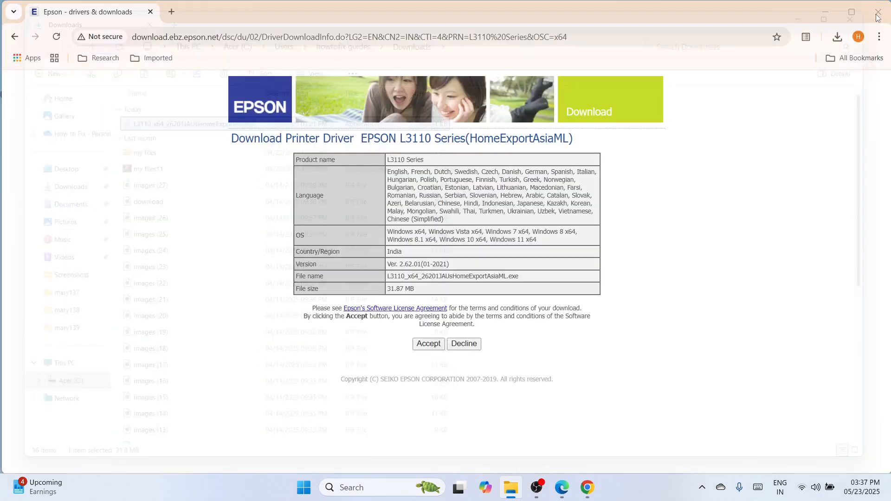
pyautogui.click(878, 15)
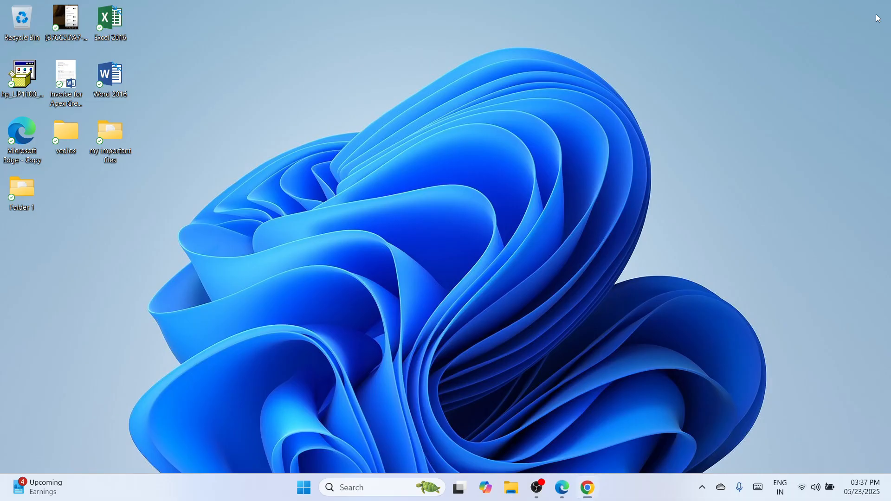
pyautogui.rightClick(455, 134)
pyautogui.click(467, 147)
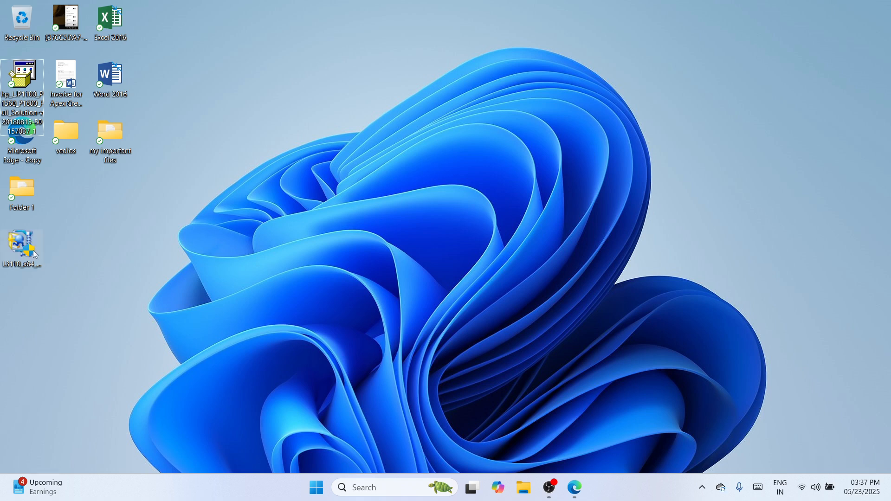
pyautogui.moveTo(22, 245); pyautogui.dragTo(440, 130)
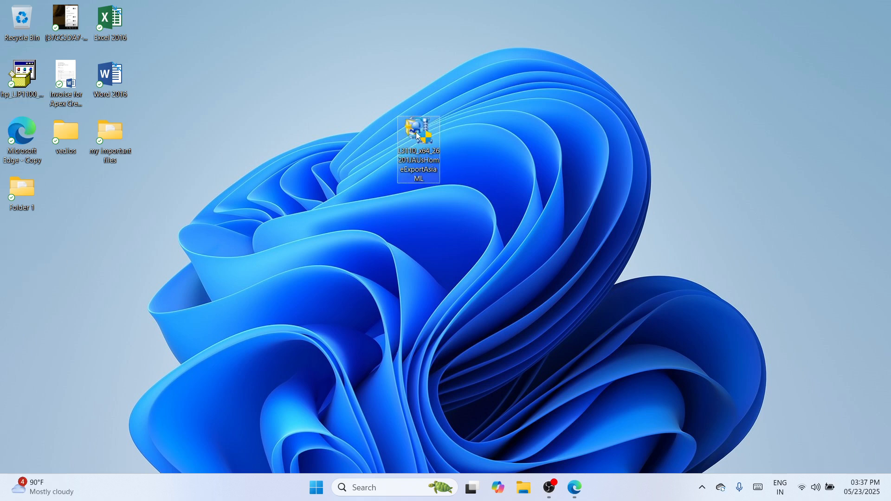
# - Extract the L3110 installer with WinRAR to a folder named L3110_x64_26201JAUsHomeExportAsiaML and place that folder beside the installer
pyautogui.rightClick(418, 136)
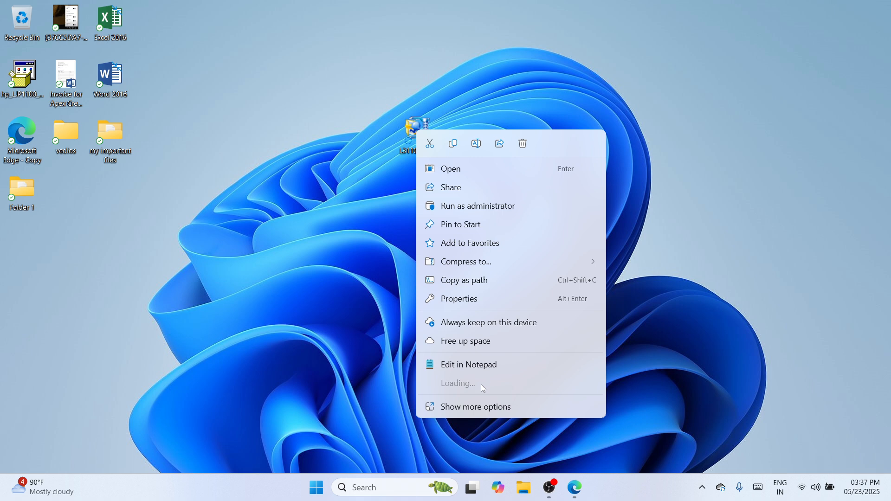
pyautogui.moveTo(483, 384)
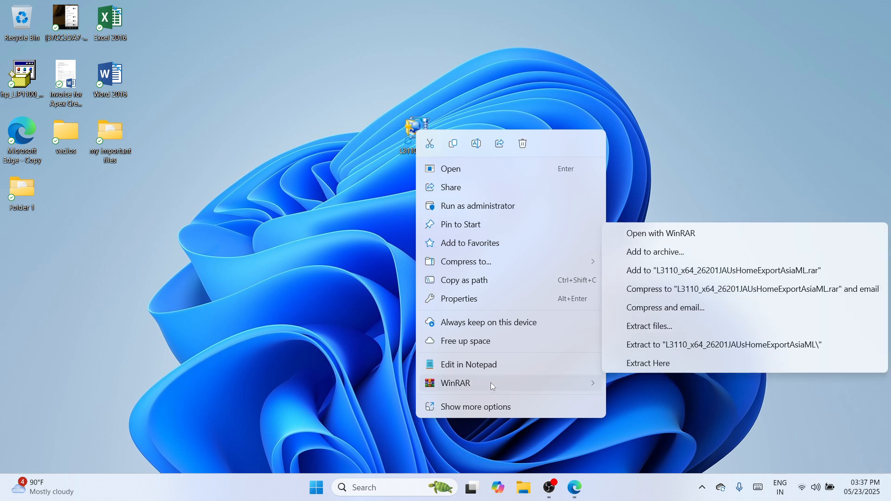
pyautogui.click(671, 345)
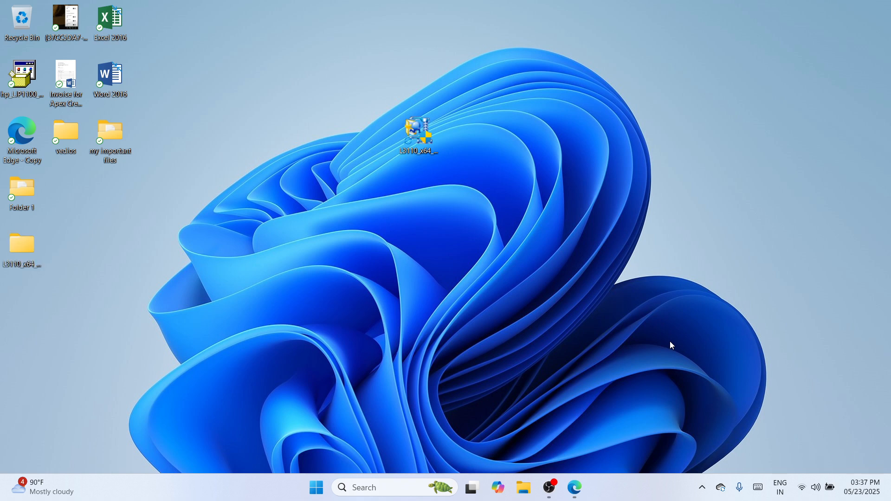
pyautogui.moveTo(26, 249); pyautogui.dragTo(376, 138)
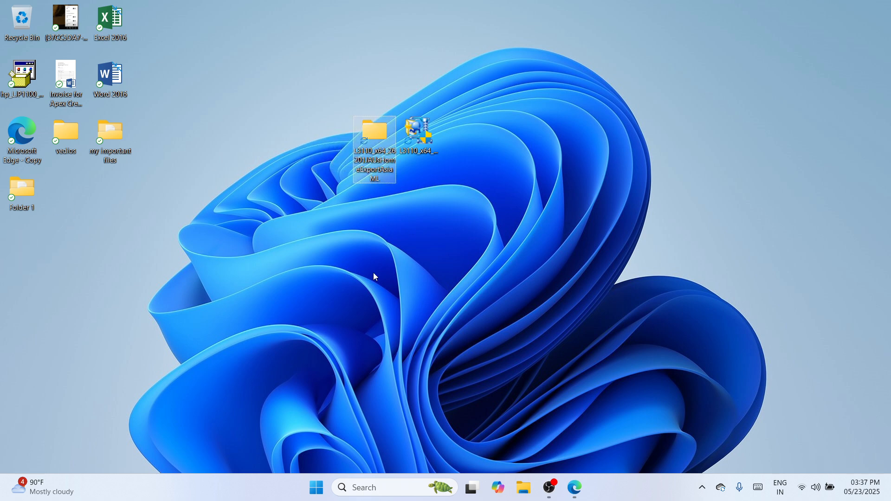
pyautogui.click(373, 299)
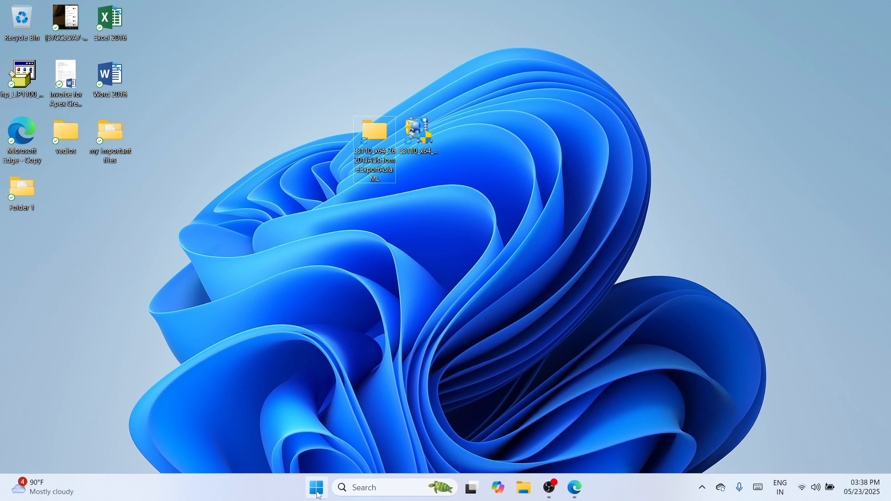
# - Open the Printers & scanners page under Bluetooth & devices in Windows Settings
pyautogui.rightClick(319, 495)
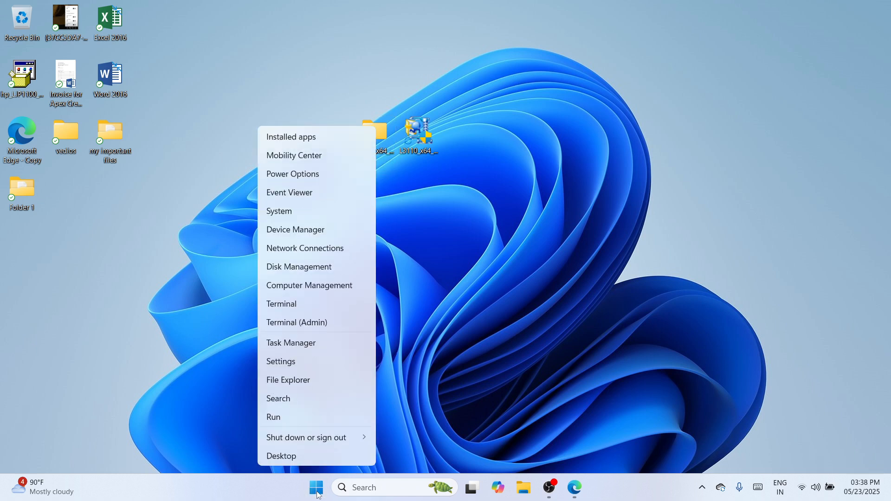
pyautogui.click(314, 365)
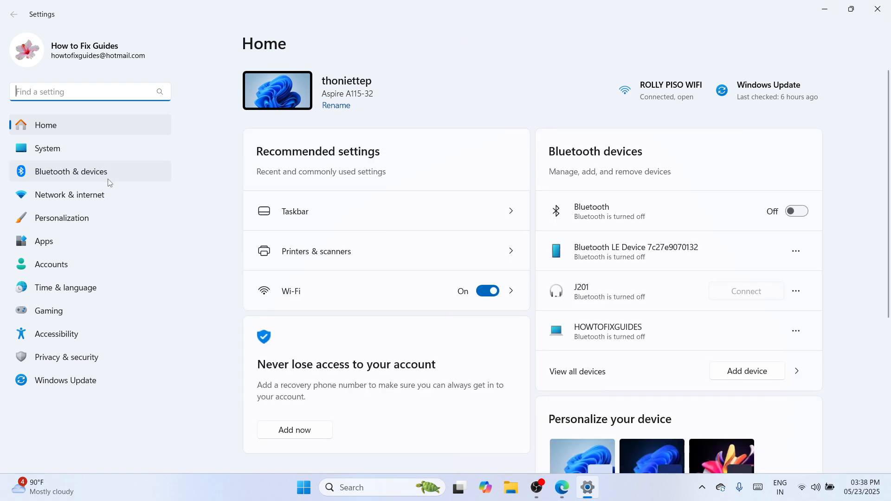
pyautogui.click(108, 181)
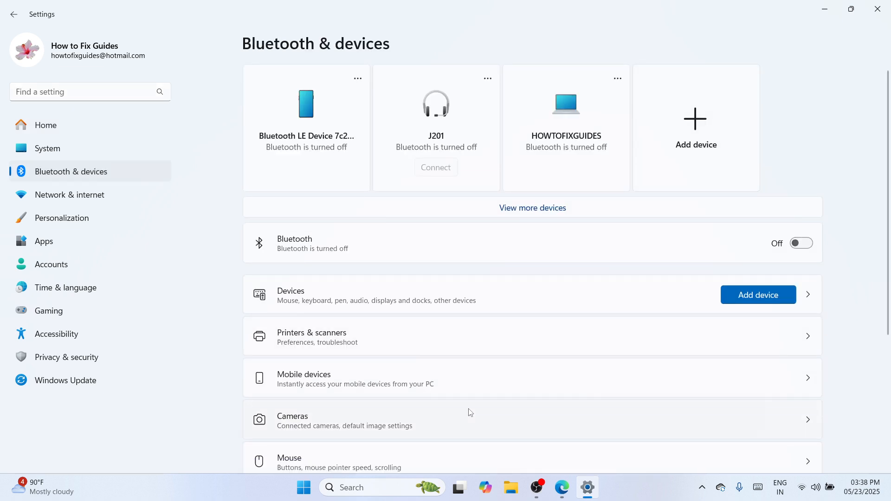
pyautogui.click(426, 334)
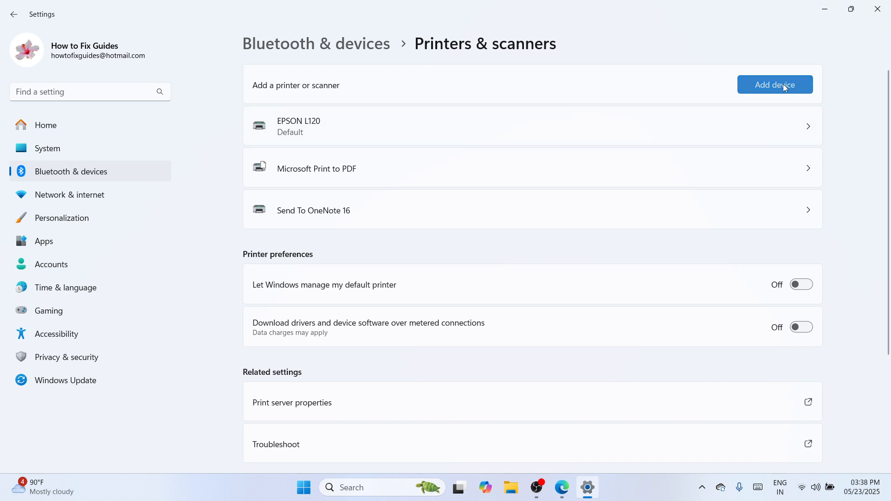
# - Start adding a printer manually, choosing a local printer or network printer with manual settings
pyautogui.click(784, 84)
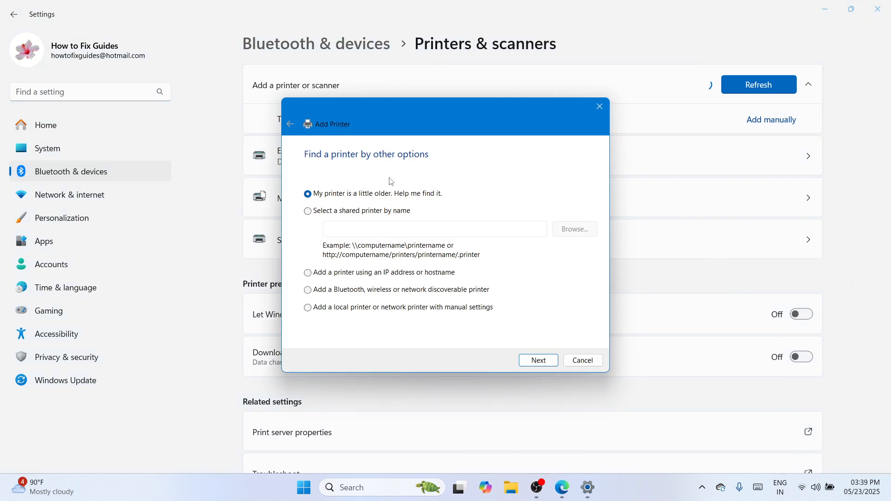
pyautogui.click(374, 309)
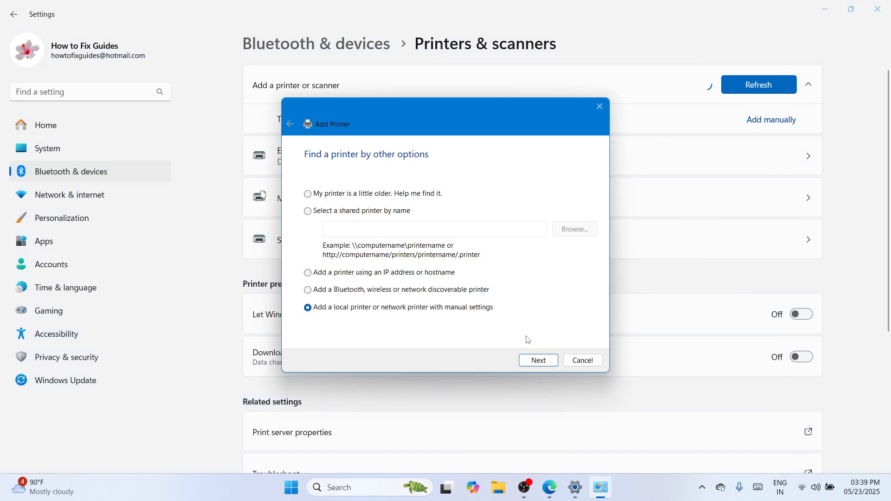
pyautogui.click(539, 362)
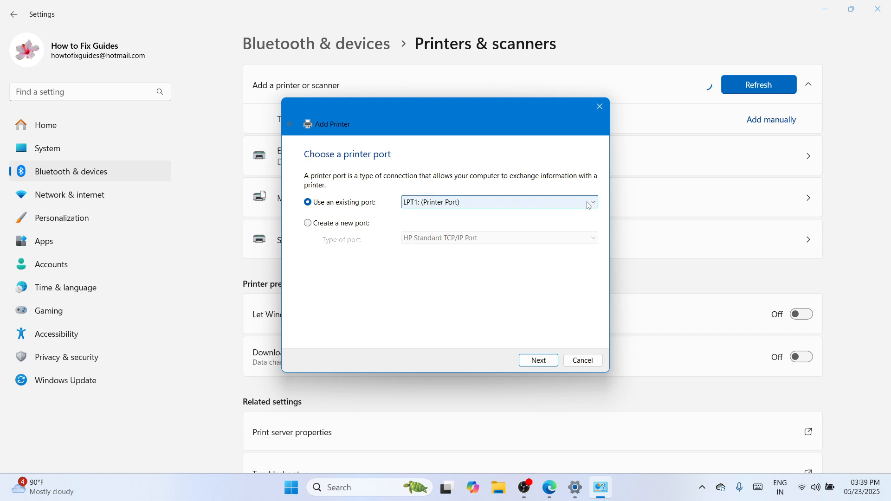
# - Use the existing port USB001 (Virtual printer port for USB) for the new printer
pyautogui.click(589, 202)
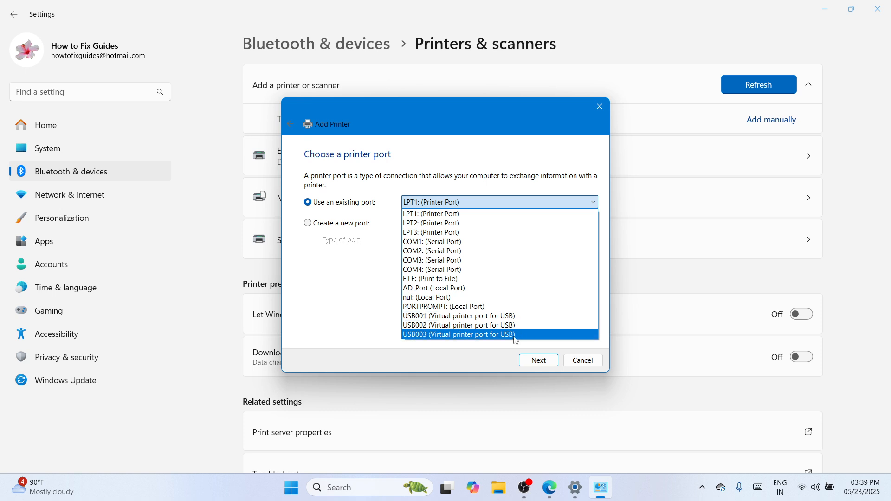
pyautogui.click(510, 319)
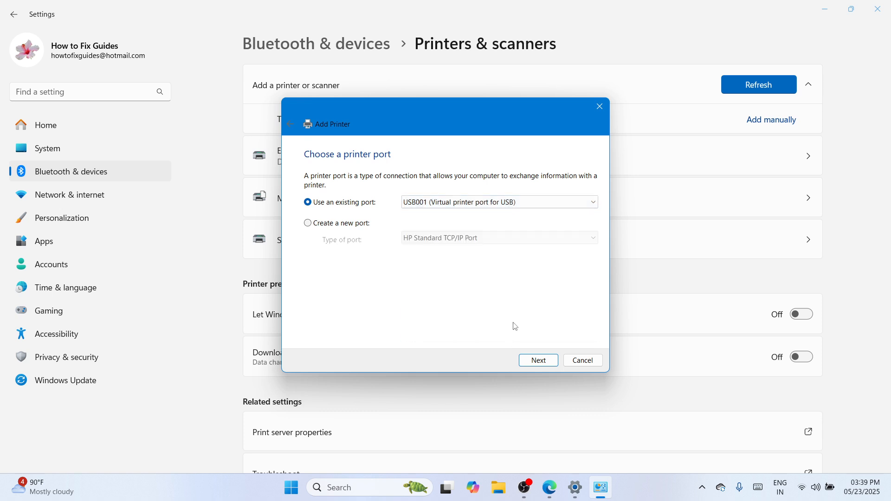
pyautogui.click(533, 359)
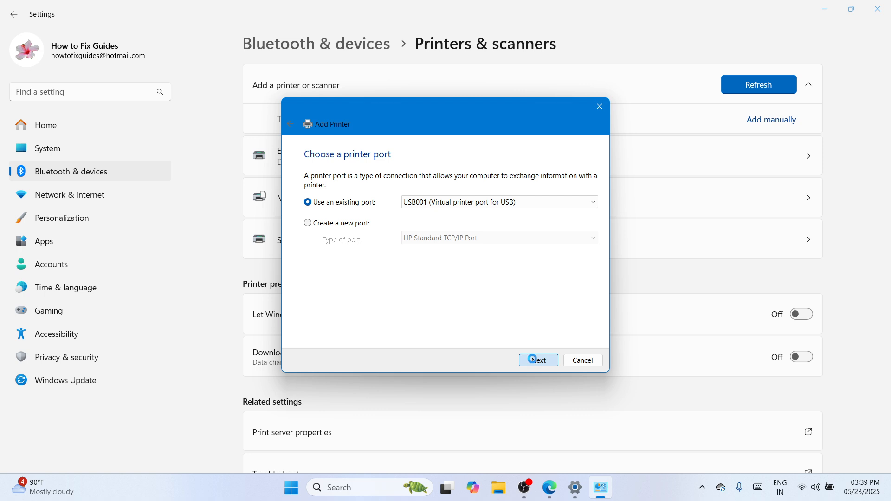
# - Choose to install the driver from disk and browse to the WINX64 folder inside the extracted L3110_x64_26201JAUsHomeExportAsiaML folder on the desktop
pyautogui.click(564, 311)
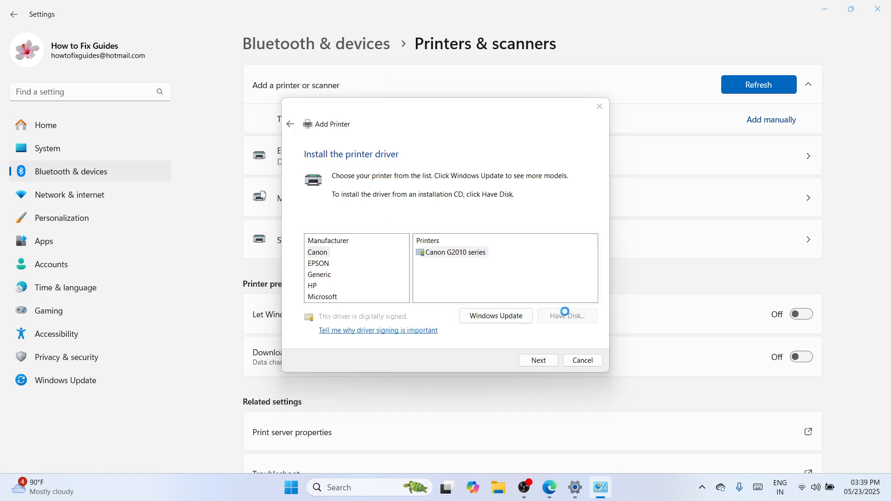
pyautogui.click(546, 298)
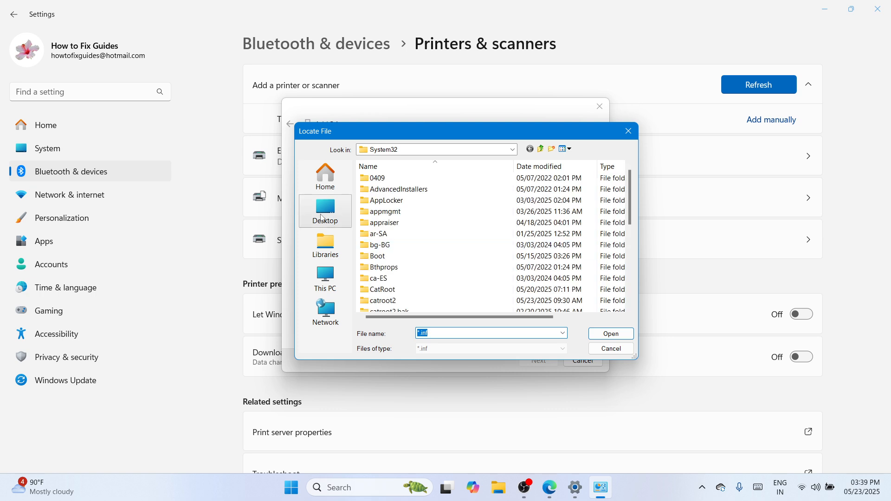
pyautogui.click(317, 211)
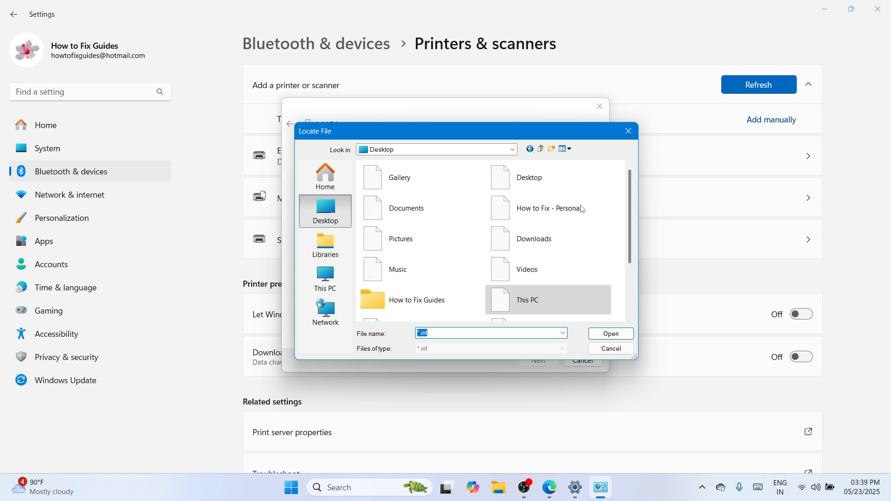
pyautogui.moveTo(626, 223); pyautogui.dragTo(626, 268)
pyautogui.doubleClick(540, 278)
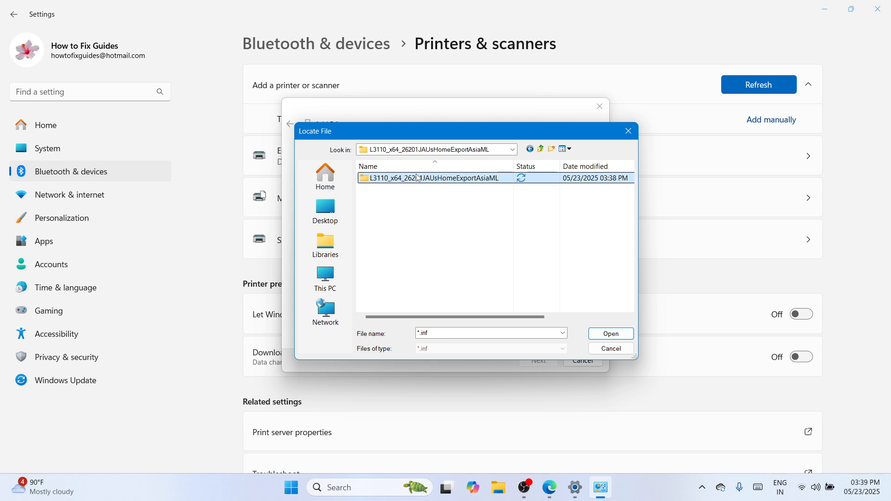
pyautogui.doubleClick(420, 178)
pyautogui.doubleClick(419, 179)
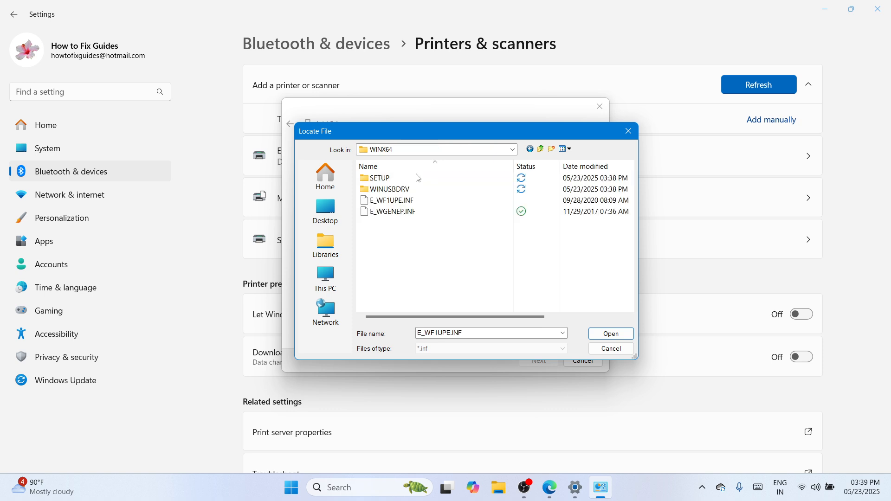
# - Load the driver information file E_WF1UPE.INF and proceed with the EPSON L3110 Series printer driver
pyautogui.click(401, 204)
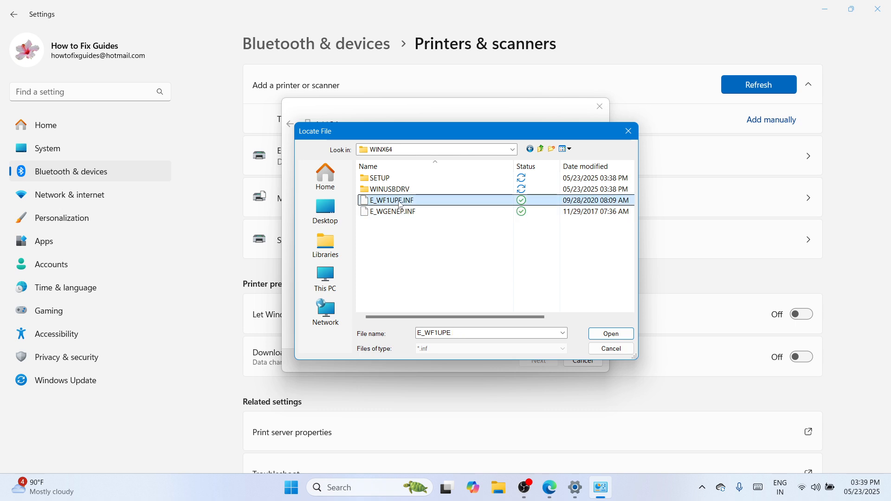
pyautogui.click(611, 334)
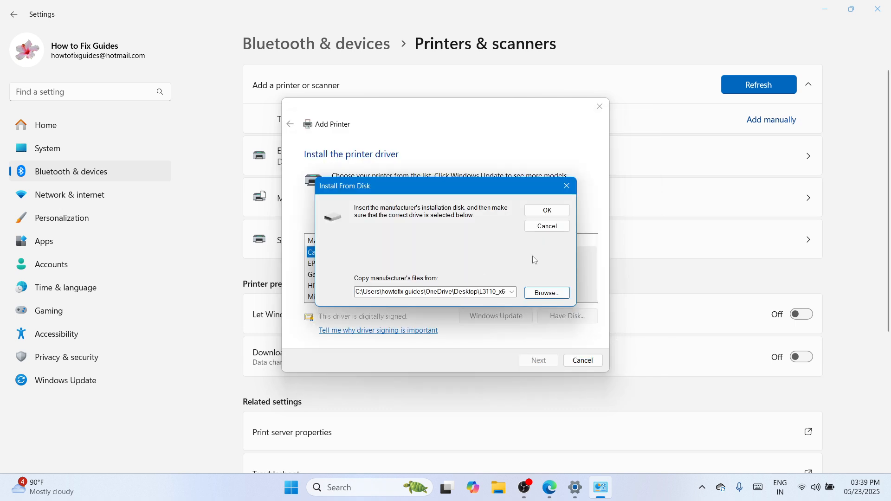
pyautogui.click(557, 215)
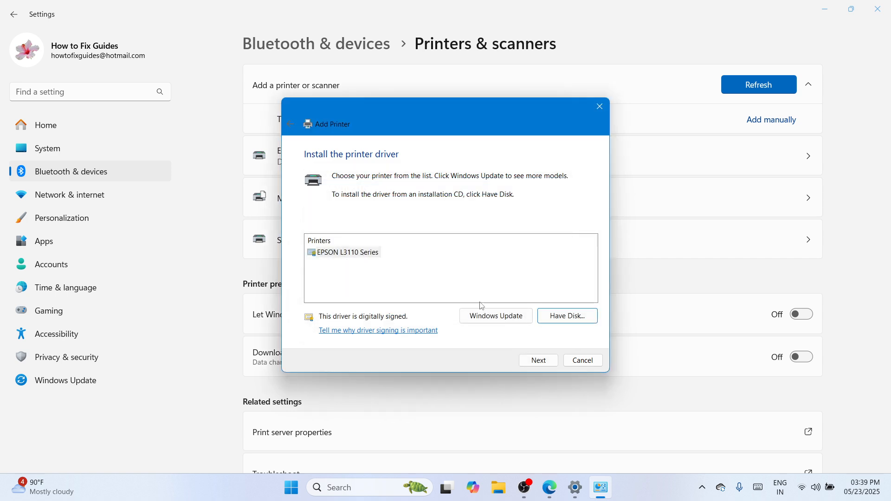
pyautogui.click(553, 360)
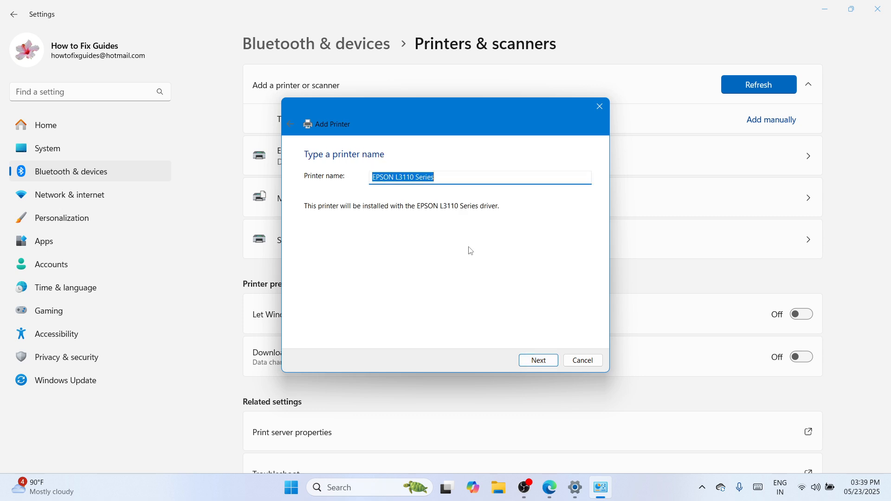
# - Name the printer EPSON L3115, keep it shared under that name, and finish adding it without making it the default
pyautogui.click(447, 180)
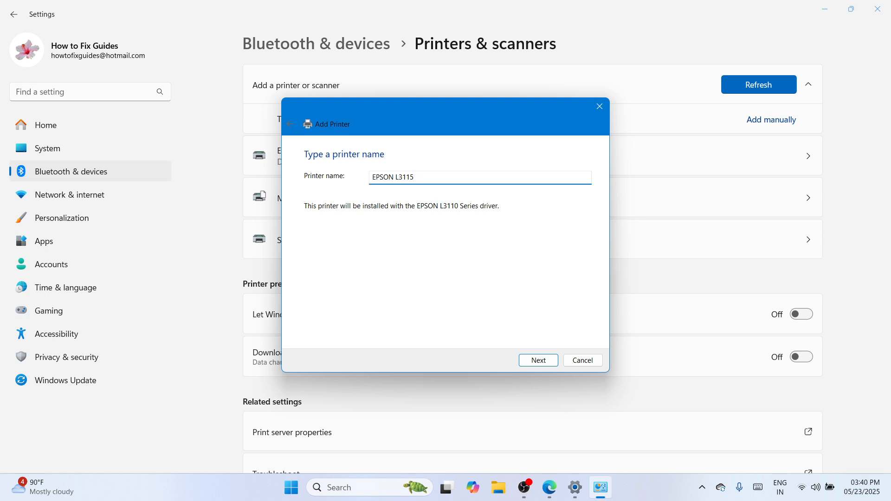
pyautogui.click(539, 363)
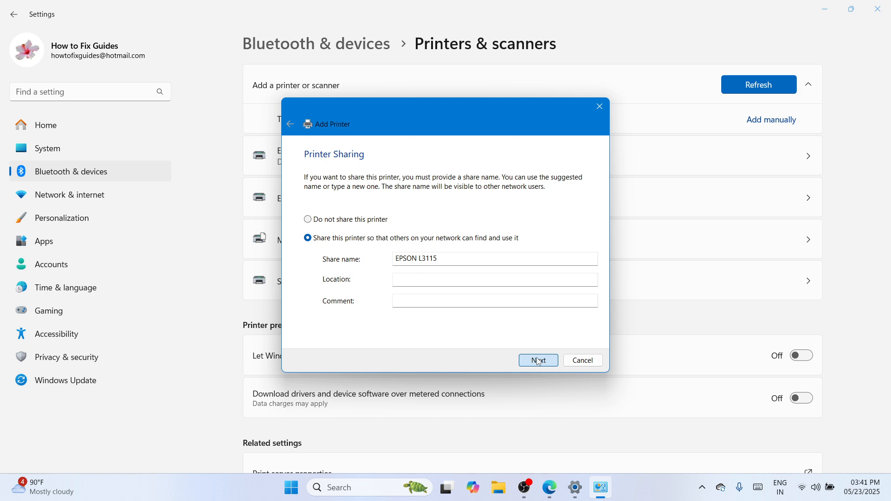
pyautogui.click(538, 361)
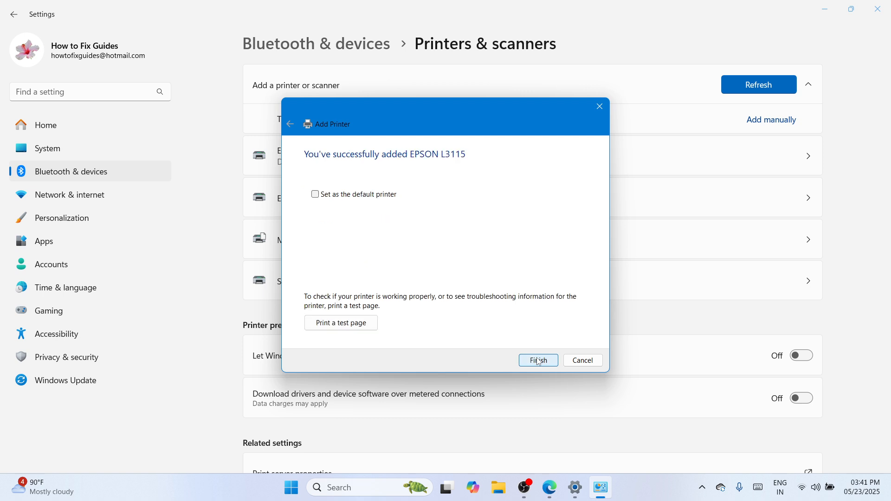
pyautogui.click(538, 361)
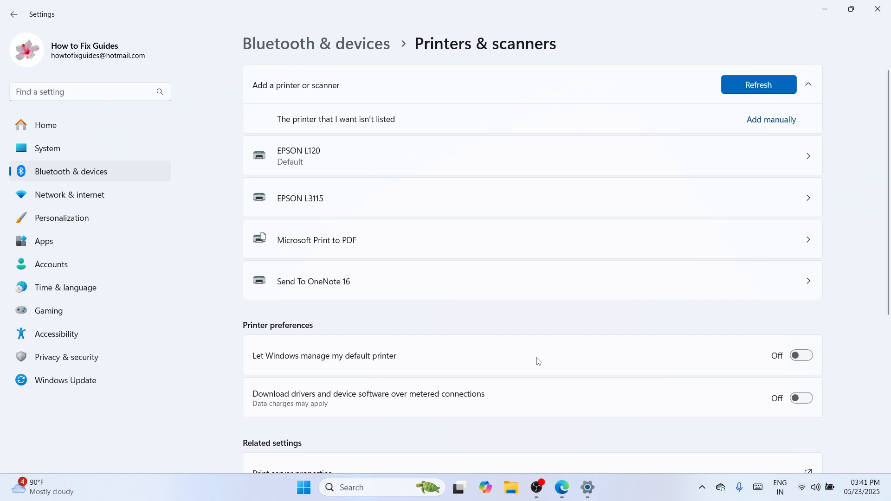
# - View the settings page of the newly added EPSON L3115 printer, then minimize the Settings window
pyautogui.click(473, 199)
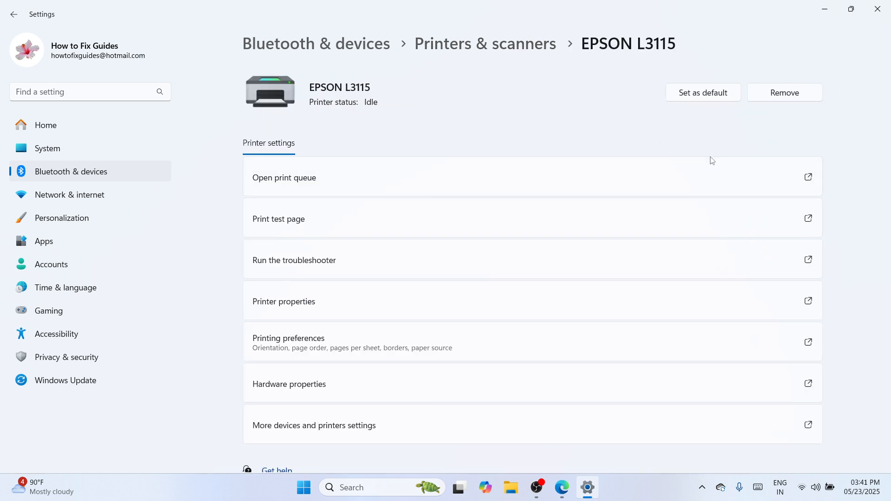
pyautogui.click(826, 10)
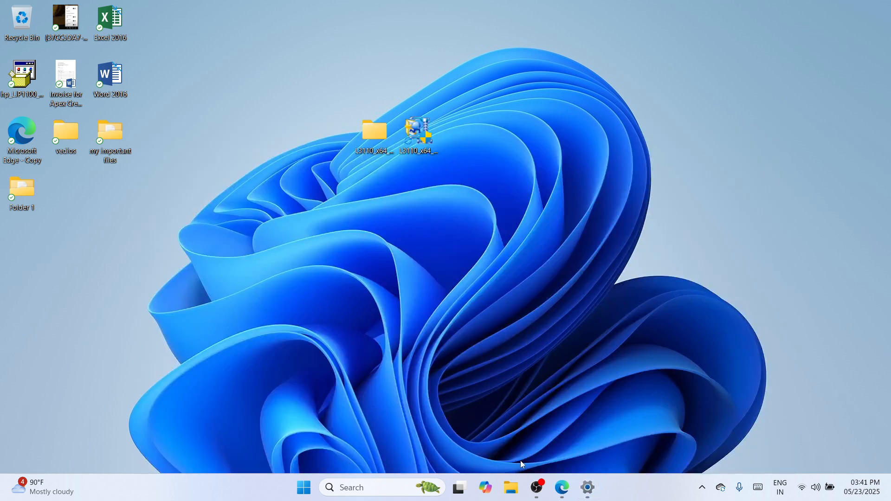
pyautogui.click(537, 486)
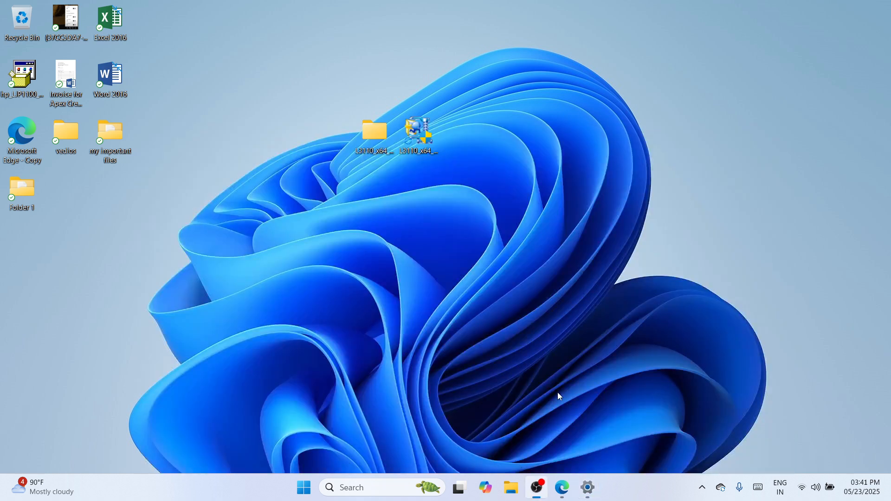